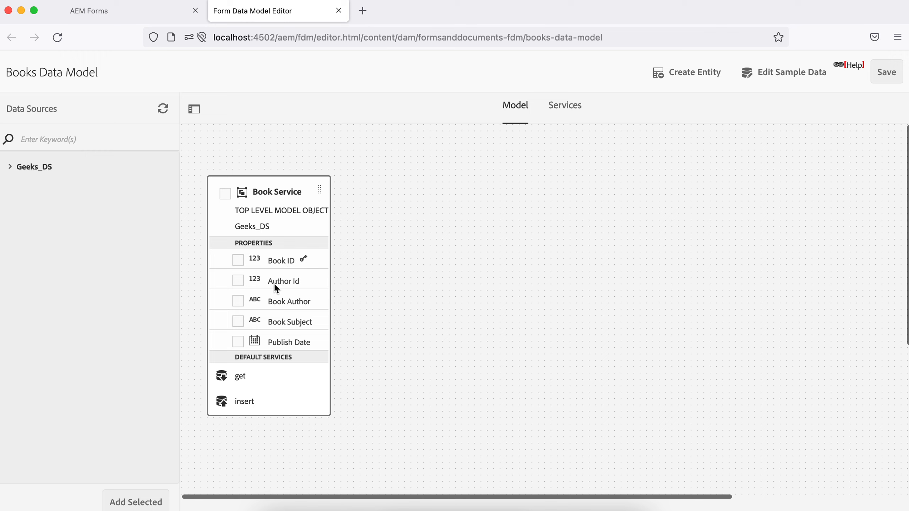
Review the Book ID property's title in Book Service and close its properties unchanged.
left_click(238, 260)
left_click(60, 74)
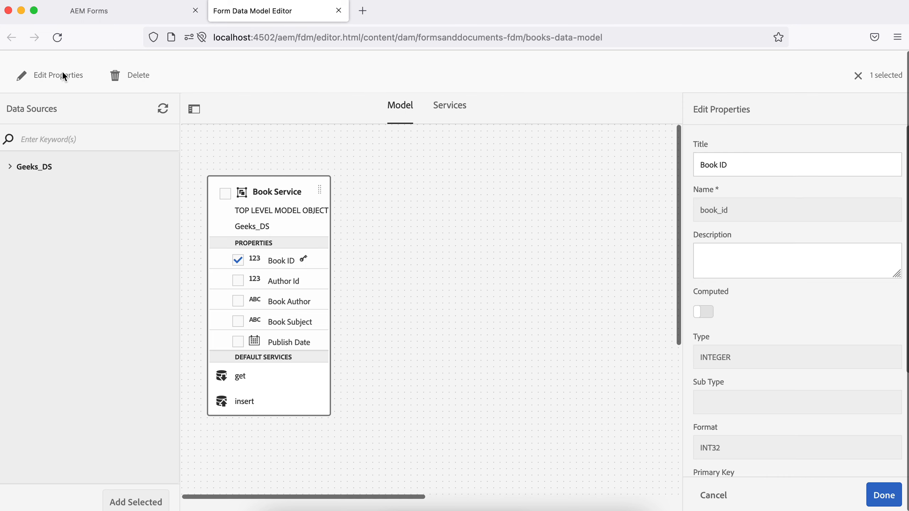
left_click(743, 158)
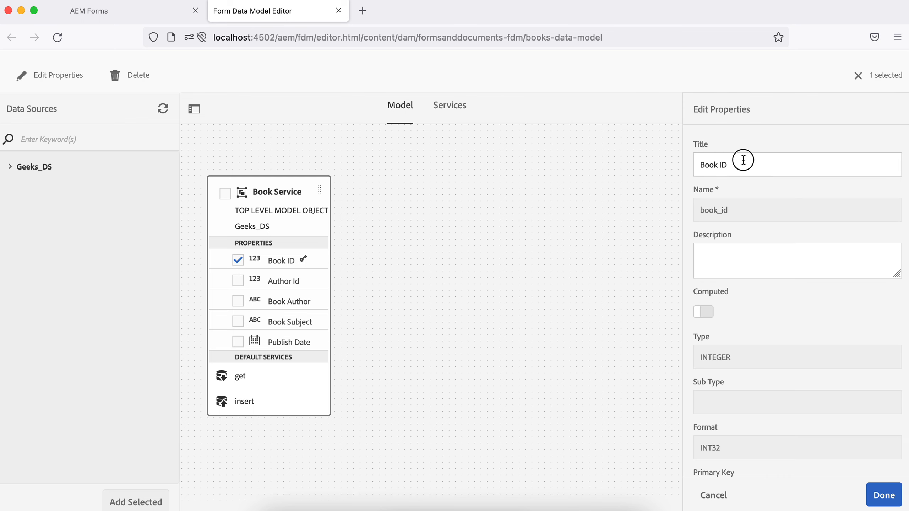
left_click_drag(743, 158, 687, 160)
left_click(742, 209)
left_click(731, 164)
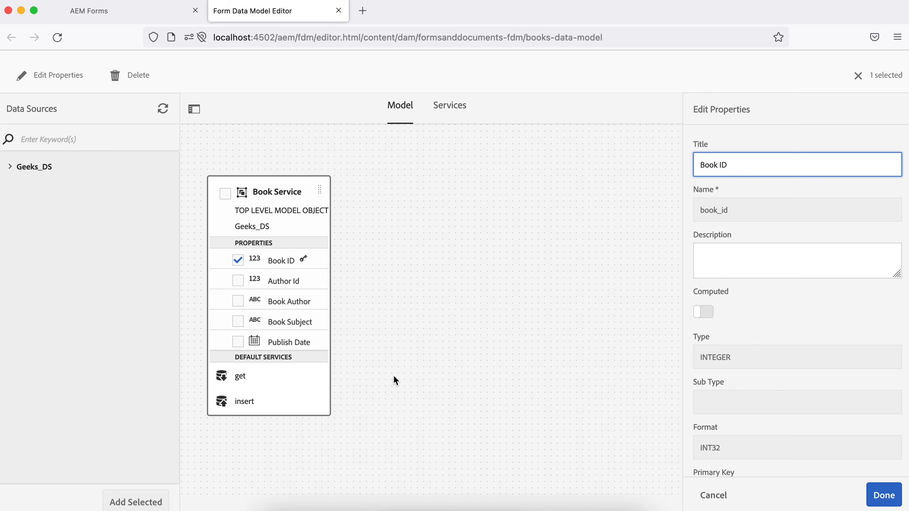
left_click(877, 495)
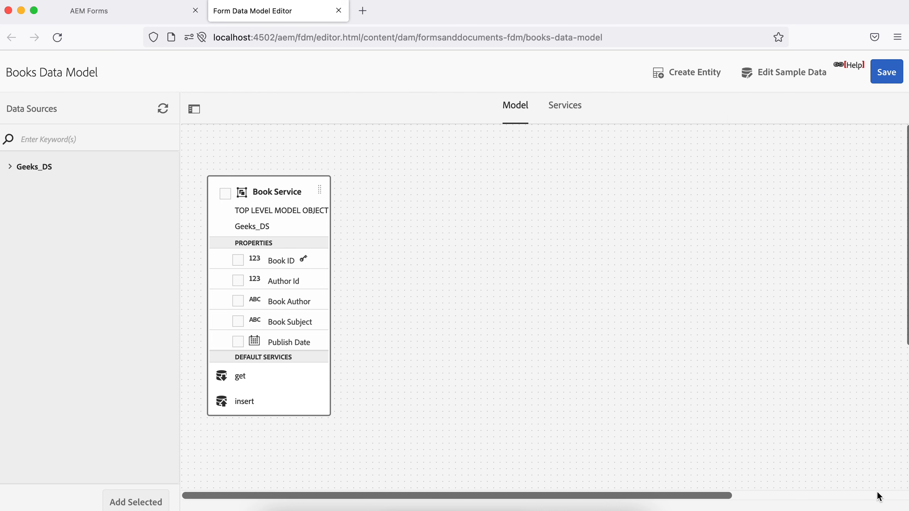
Go back to AEM Forms and open the Forms & Documents area.
left_click(125, 14)
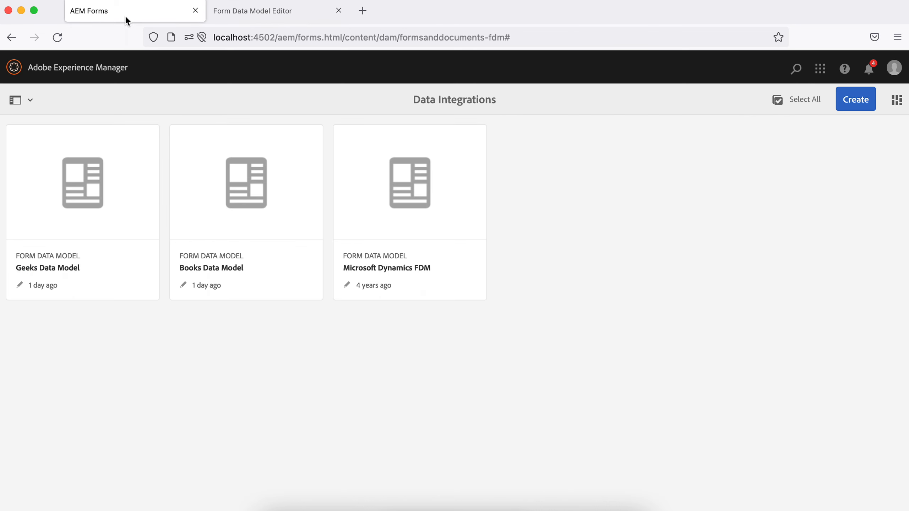
left_click(275, 14)
left_click(142, 11)
left_click(71, 76)
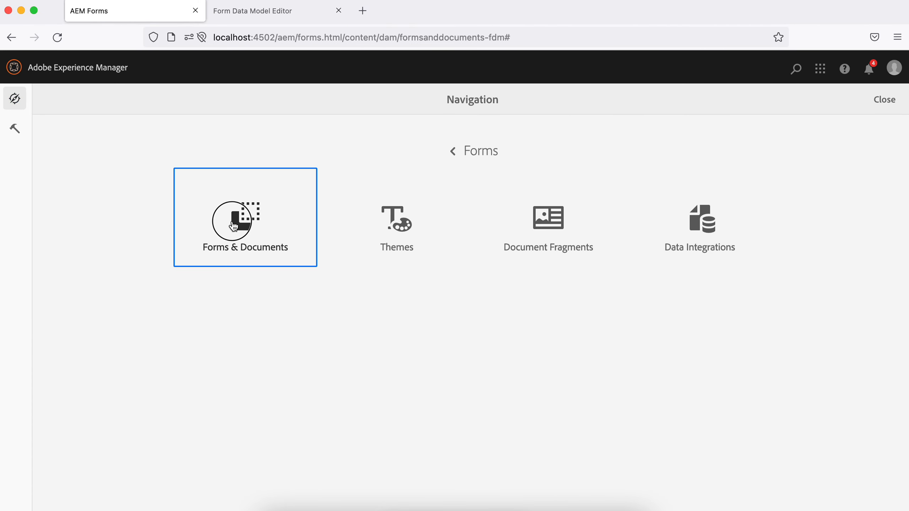
left_click(231, 219)
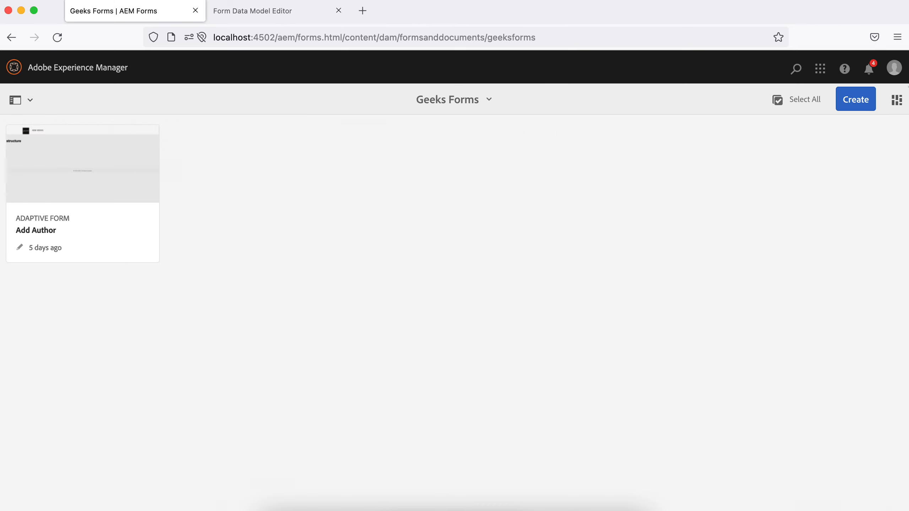
Start a new adaptive form from Geeks Form Template titled 'Book Details'.
left_click(844, 100)
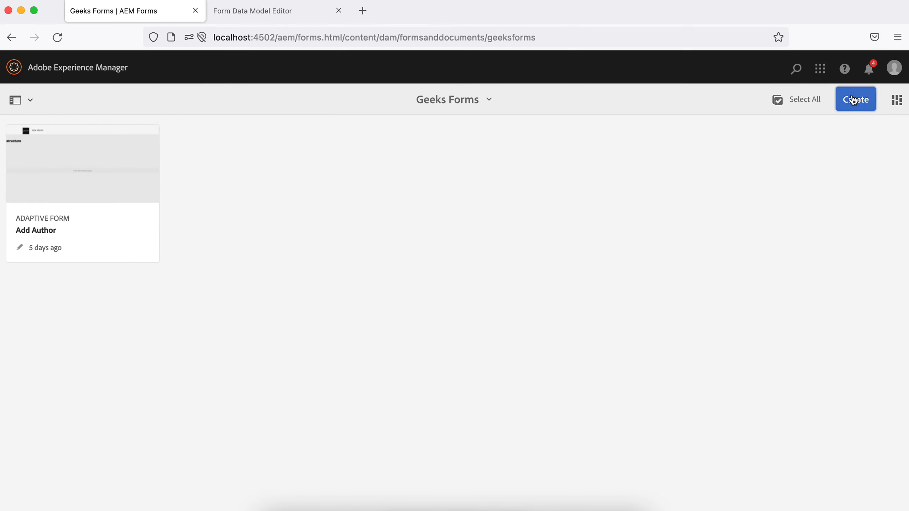
left_click(813, 124)
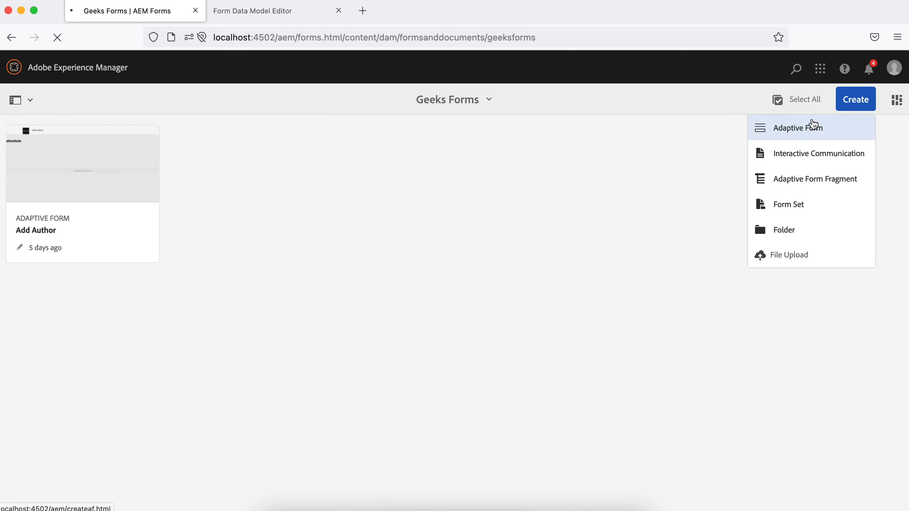
left_click(578, 243)
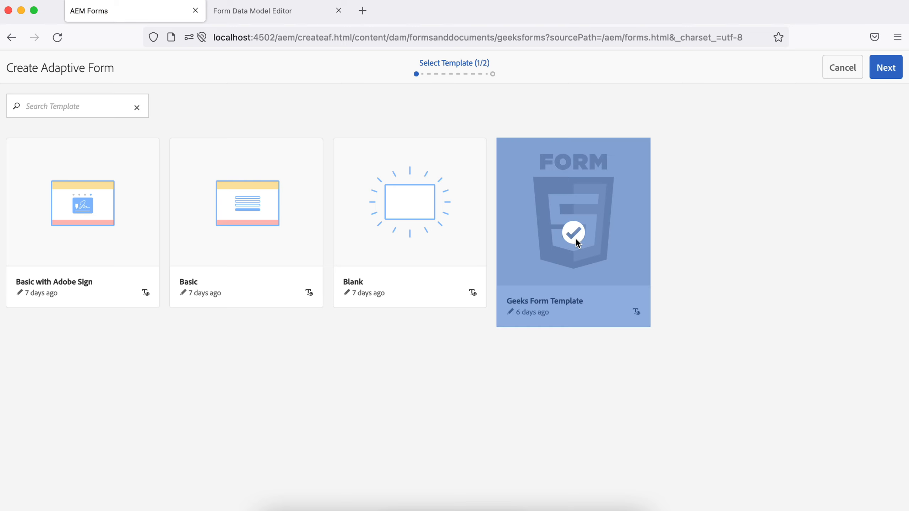
left_click(885, 68)
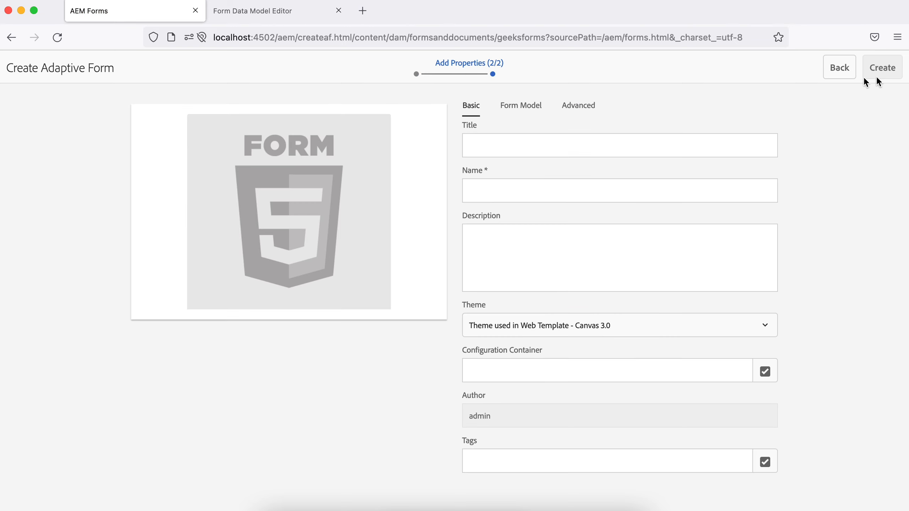
left_click(552, 142)
type("Boo")
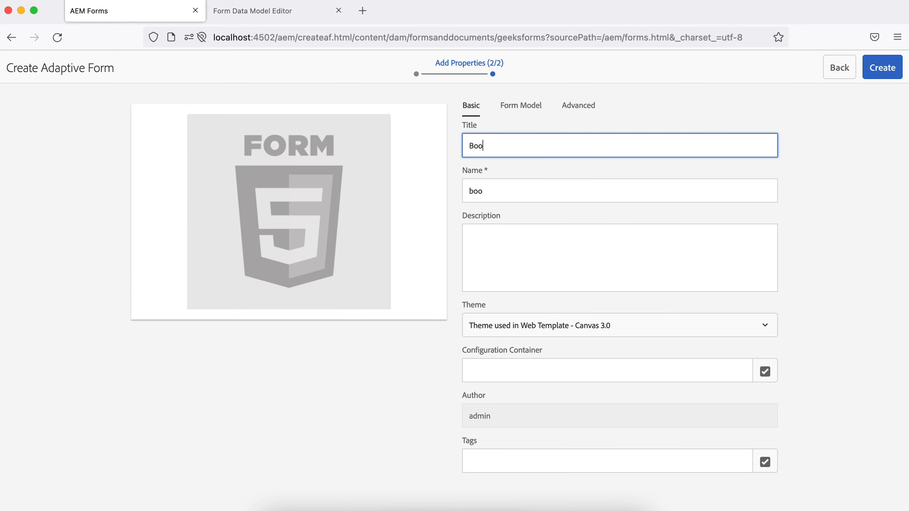
type("k Details")
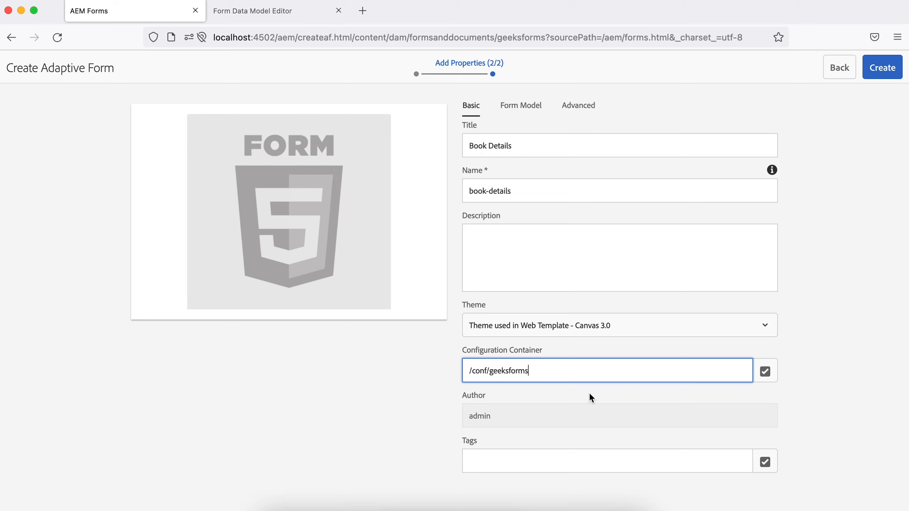
Set the form model to the Form Data Model 'Books Data Model' and create the form.
left_click(523, 110)
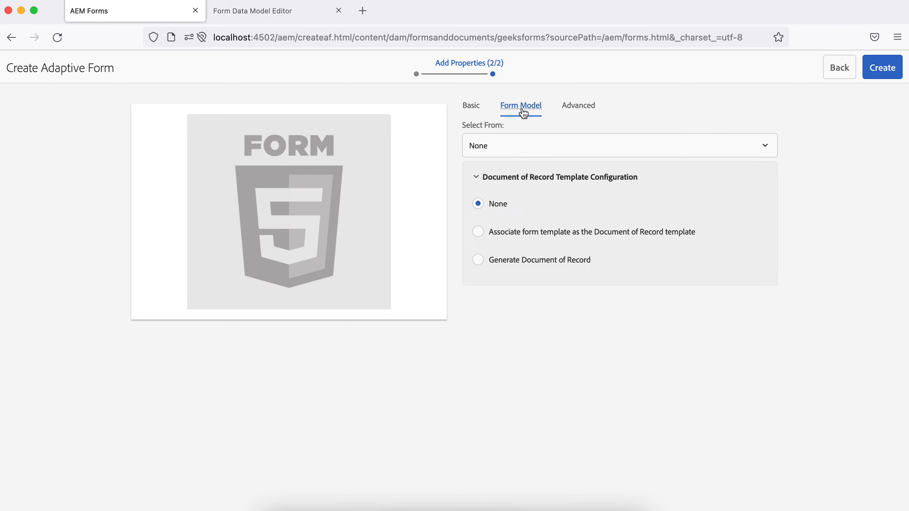
left_click(513, 149)
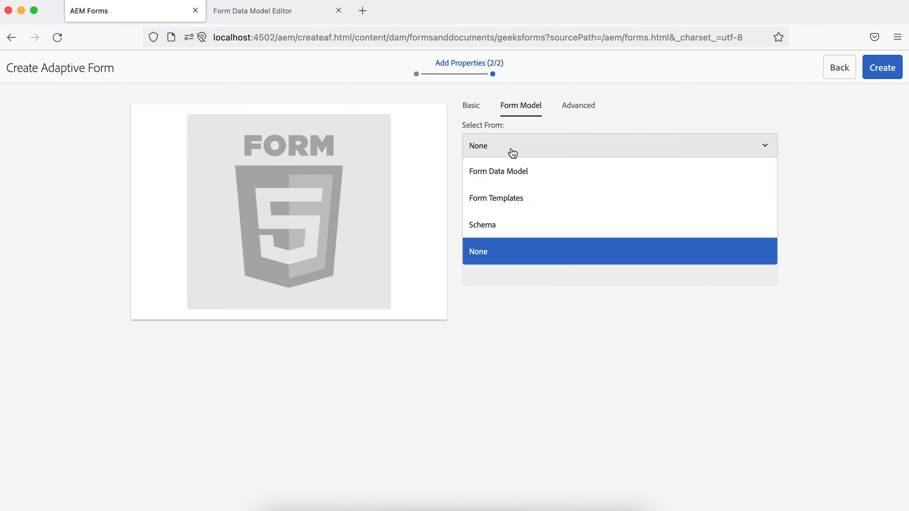
left_click(499, 174)
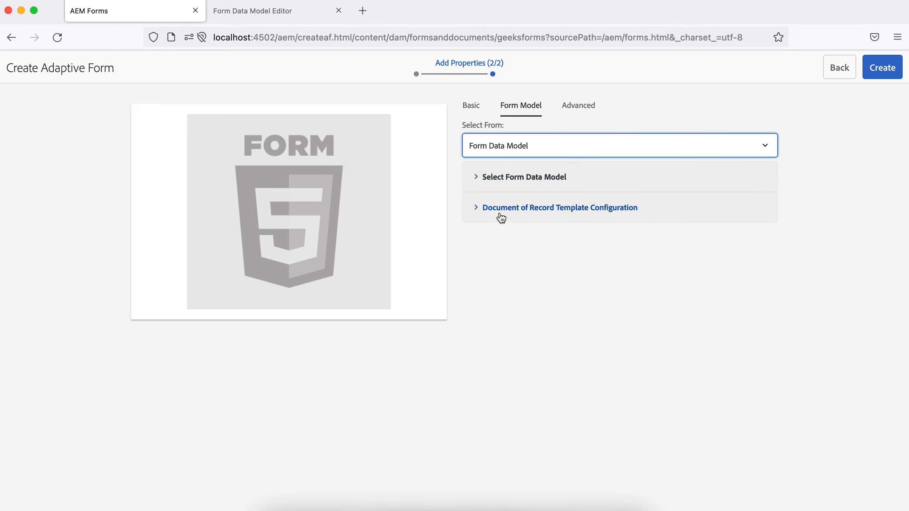
left_click(474, 178)
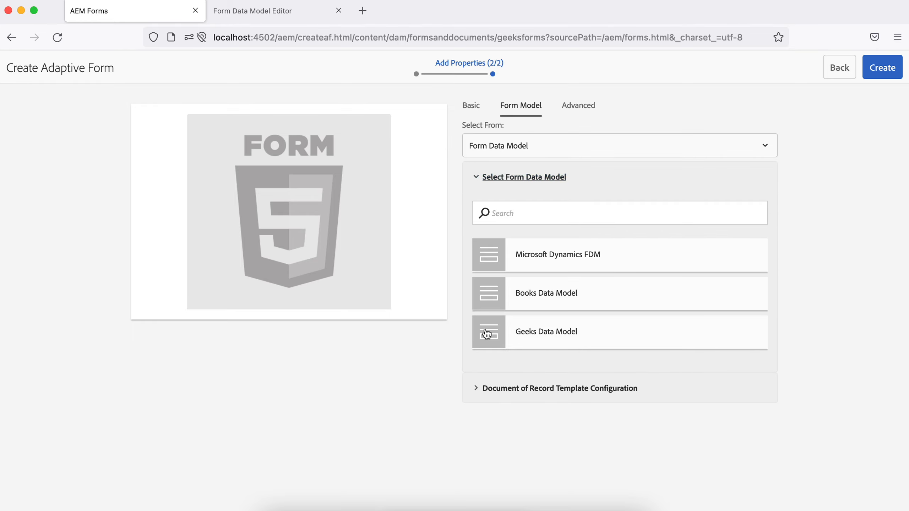
left_click(542, 302)
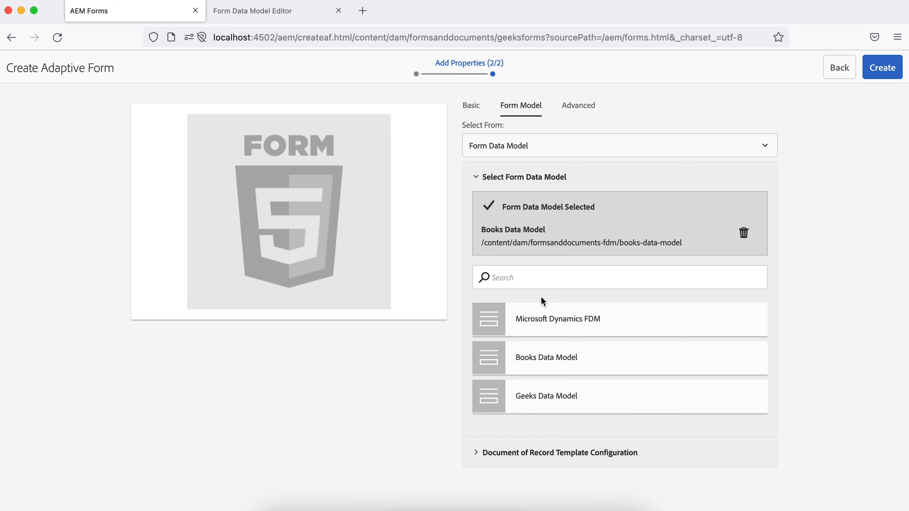
left_click(584, 109)
left_click(522, 106)
left_click(877, 70)
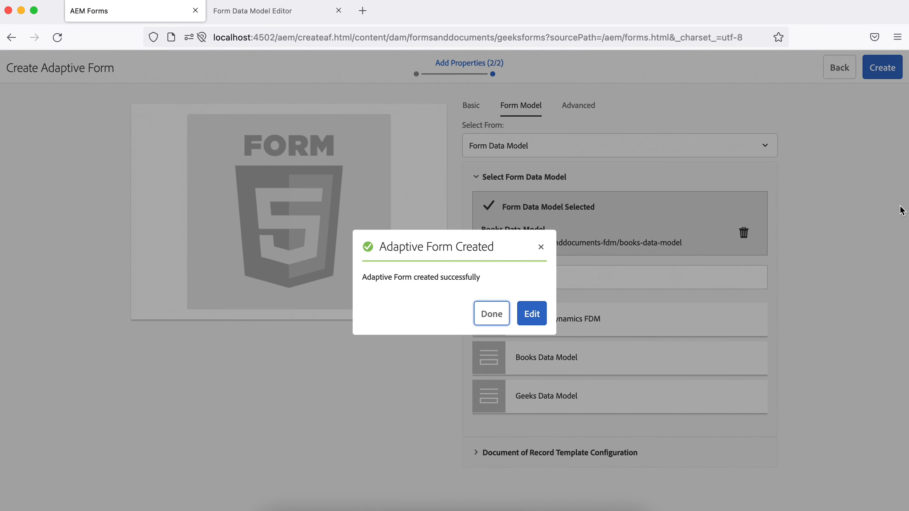
Edit the new form and drag Book Service from Data Sources into the Root Panel.
left_click(533, 313)
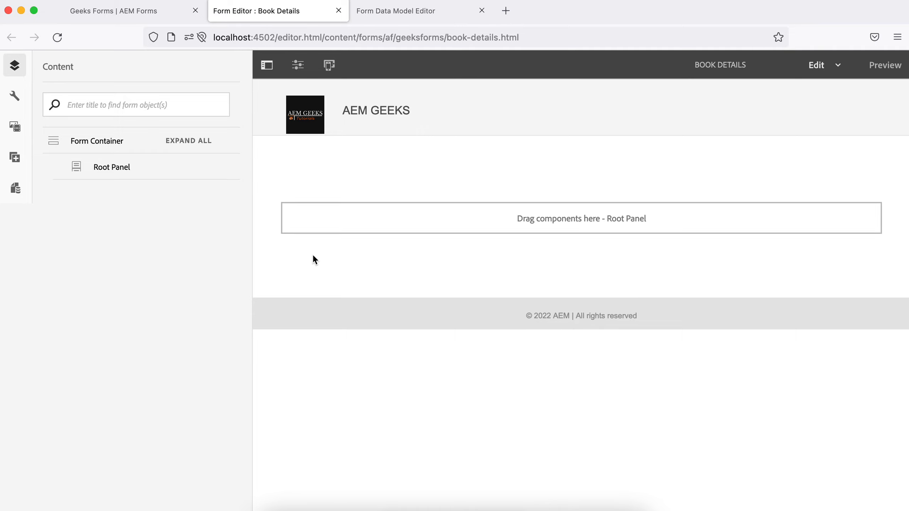
mouse_move(112, 177)
left_click(14, 157)
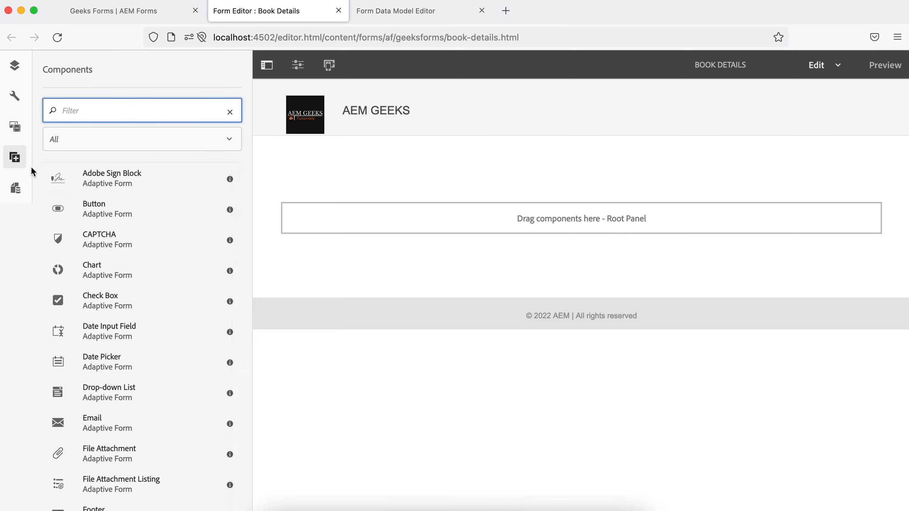
left_click(14, 190)
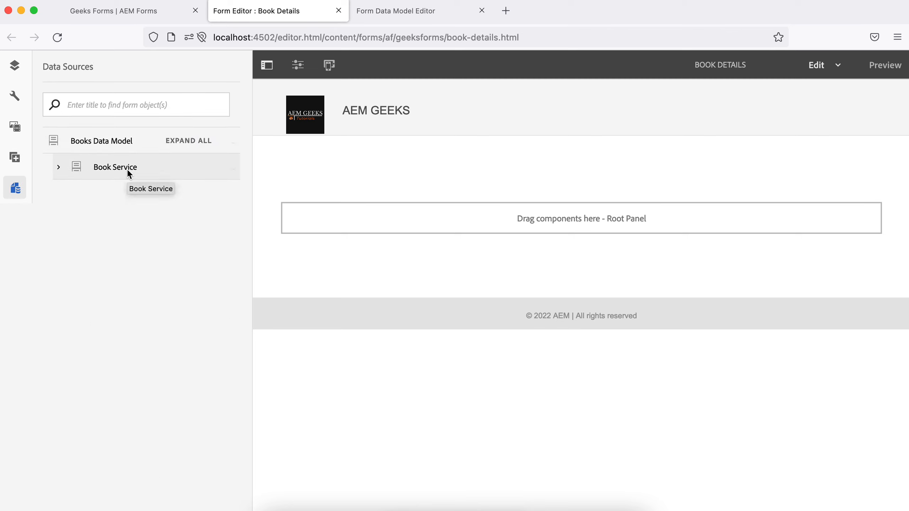
left_click_drag(76, 168, 537, 218)
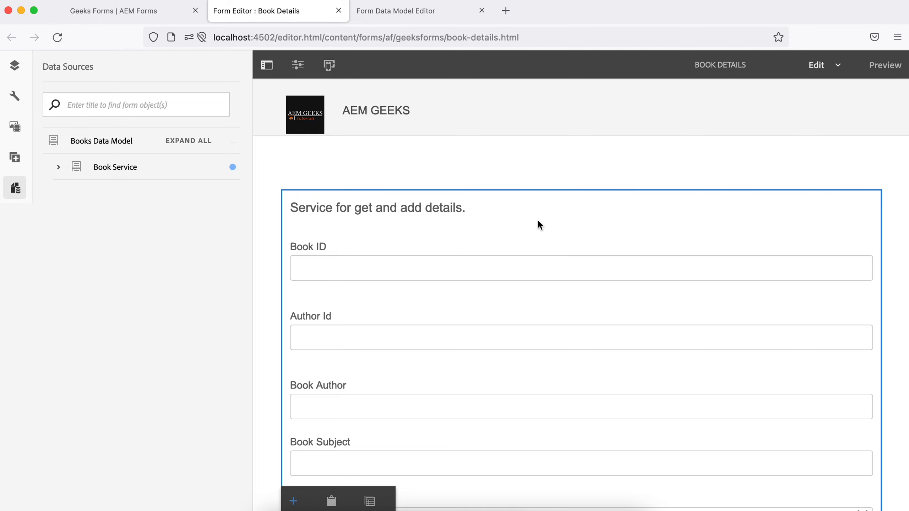
scroll(544, 312, "down", 3)
scroll(547, 317, "up", 2)
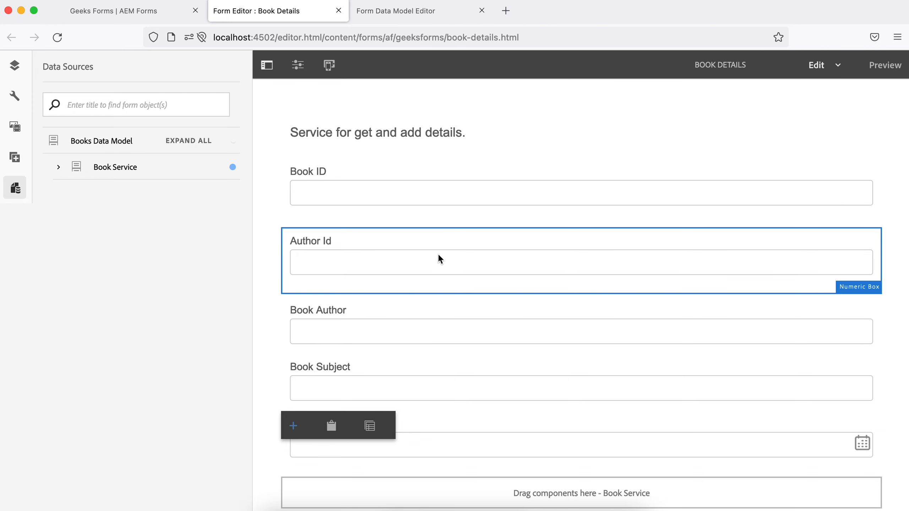
left_click(417, 15)
Compare Book ID's title and book_id name in the data model with the form's Book ID field.
left_click(239, 261)
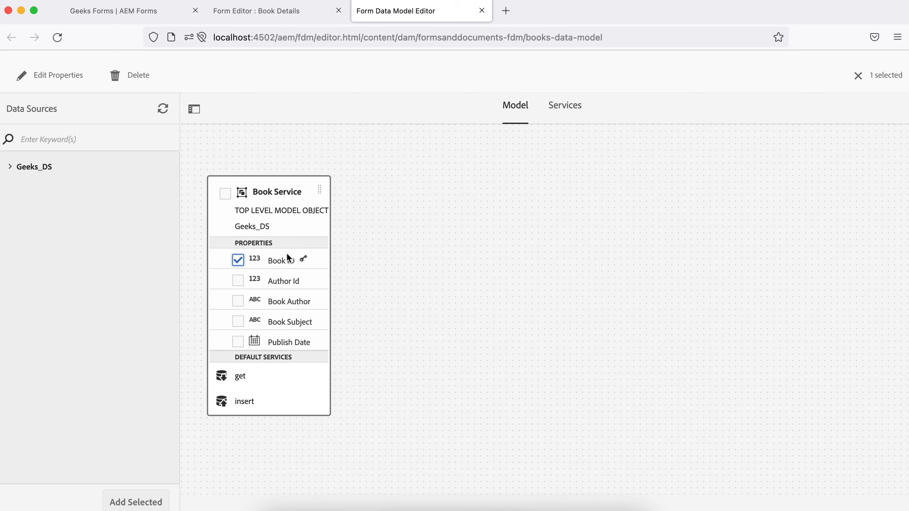
left_click(59, 75)
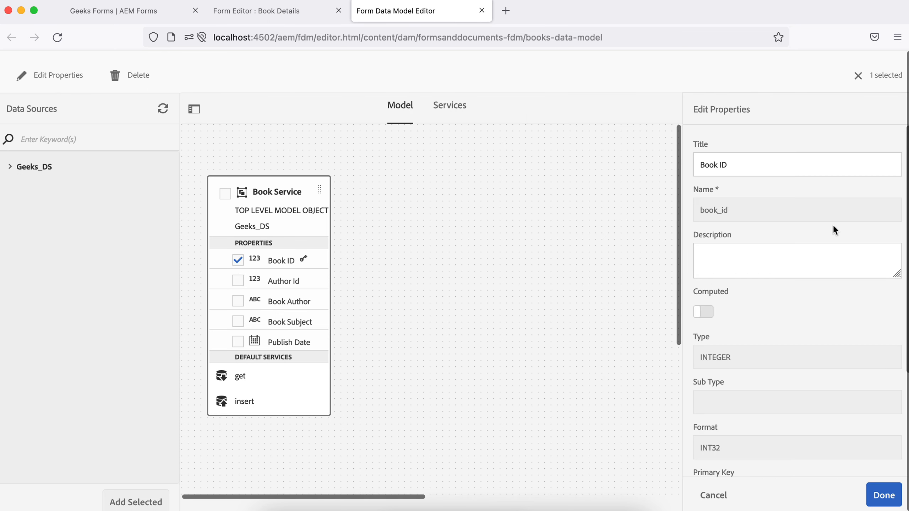
left_click(771, 163)
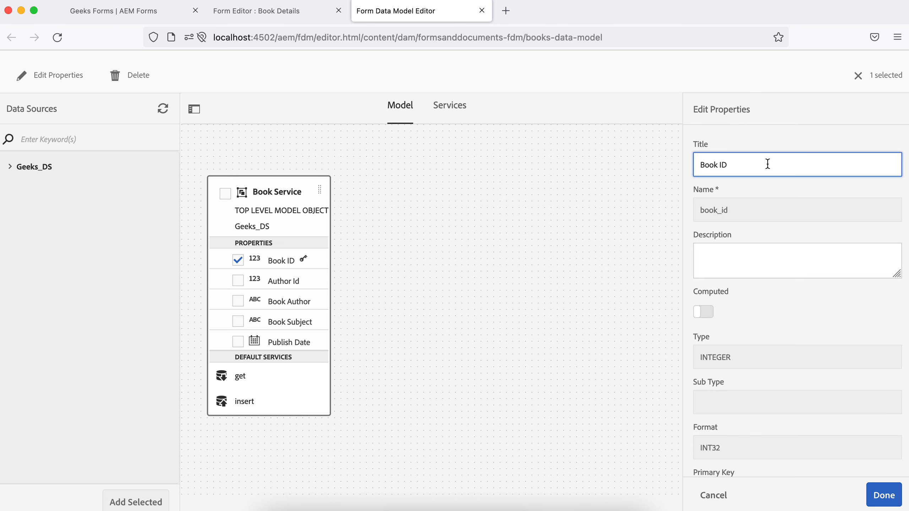
left_click(272, 10)
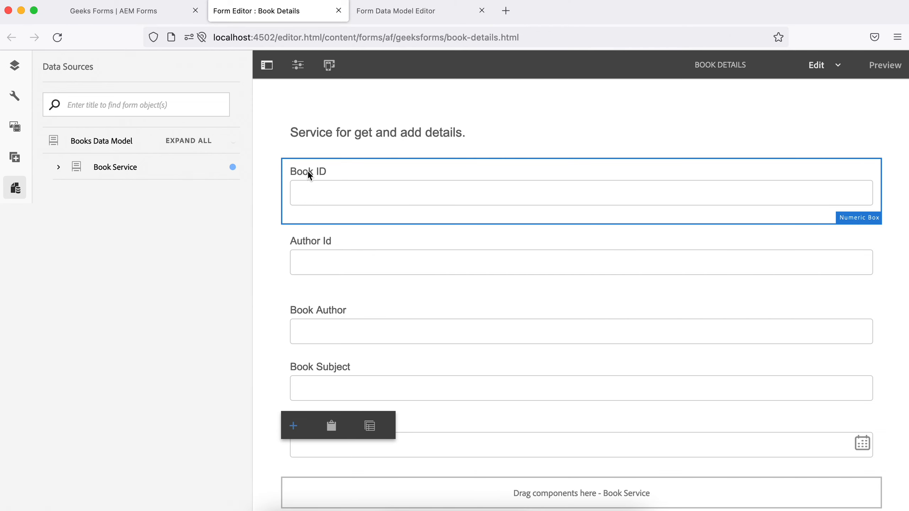
left_click(397, 11)
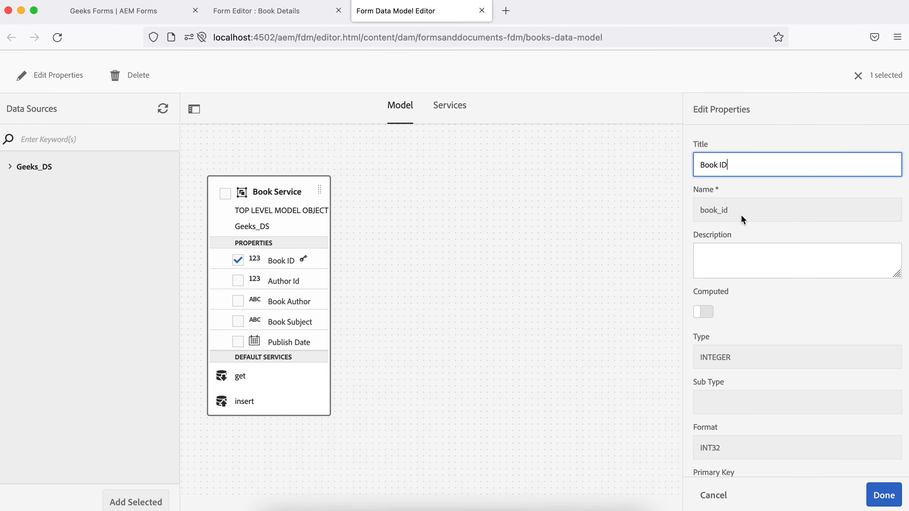
left_click_drag(737, 210, 689, 210)
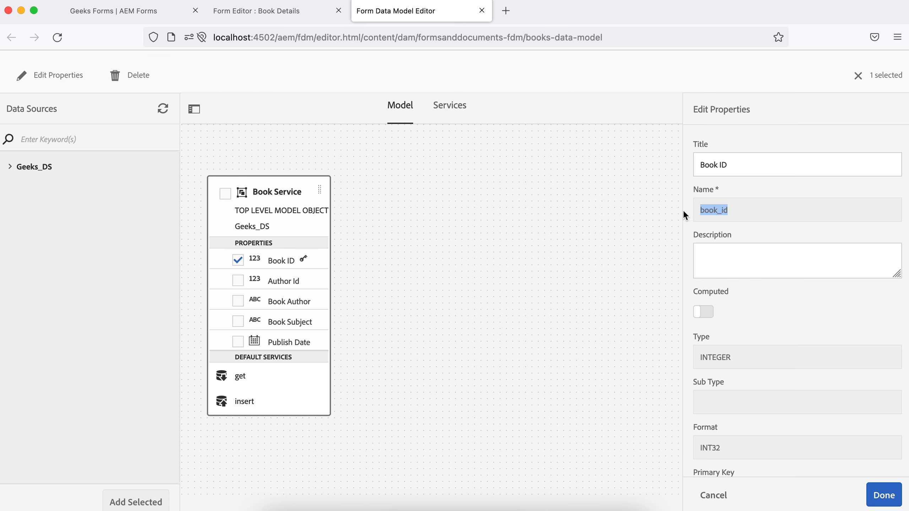
left_click(290, 10)
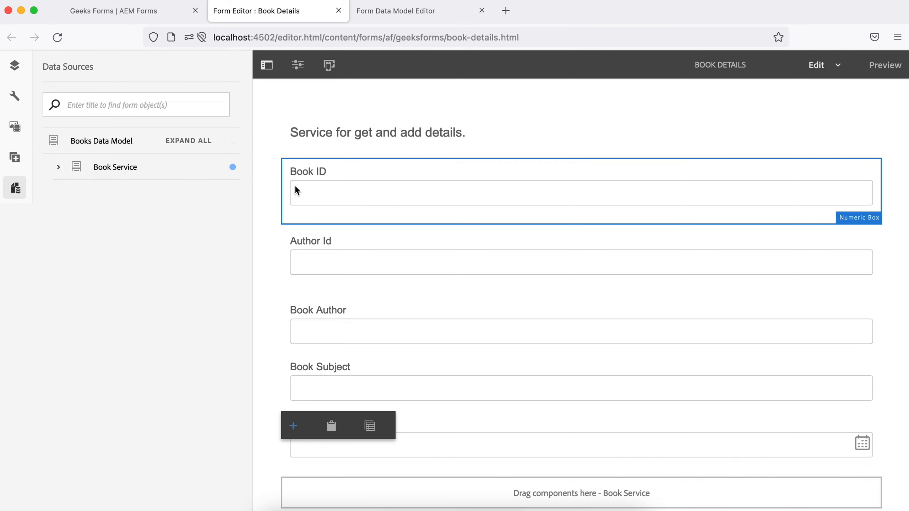
Check Book ID's bind reference and the Book Service panel's bind reference /books.
left_click(310, 182)
left_click(331, 145)
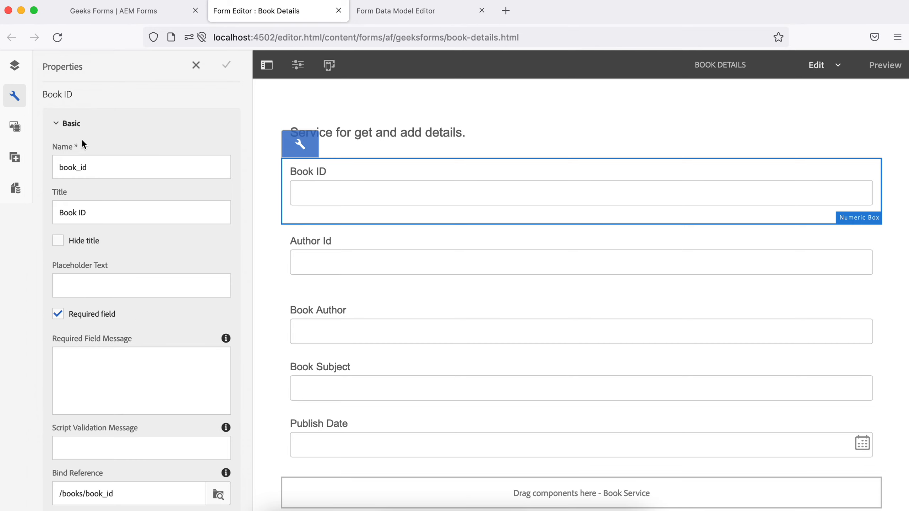
left_click(56, 124)
left_click(366, 130)
left_click(292, 103)
scroll(179, 292, "down", 10)
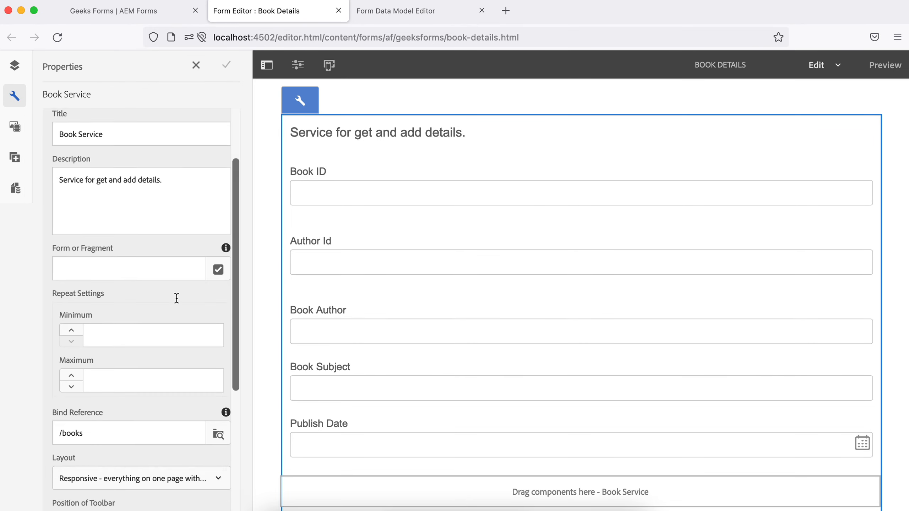
scroll(176, 298, "up", 3)
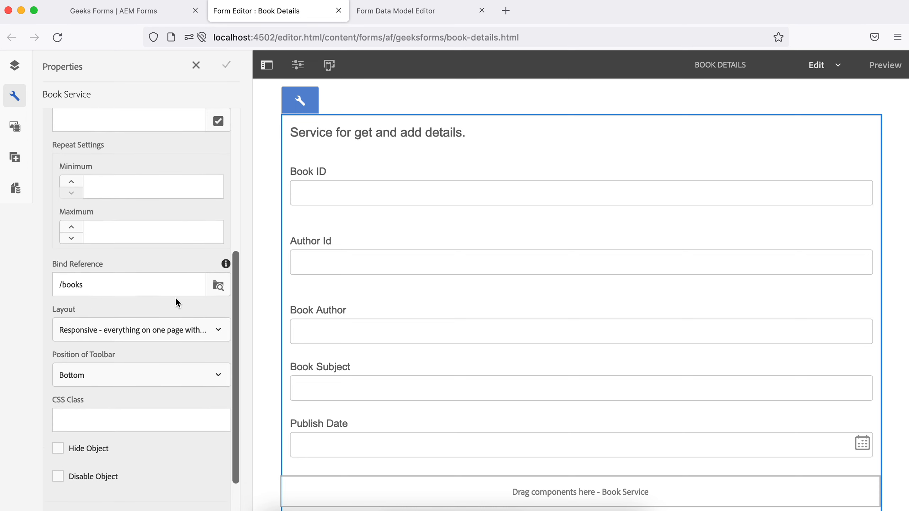
left_click(102, 291)
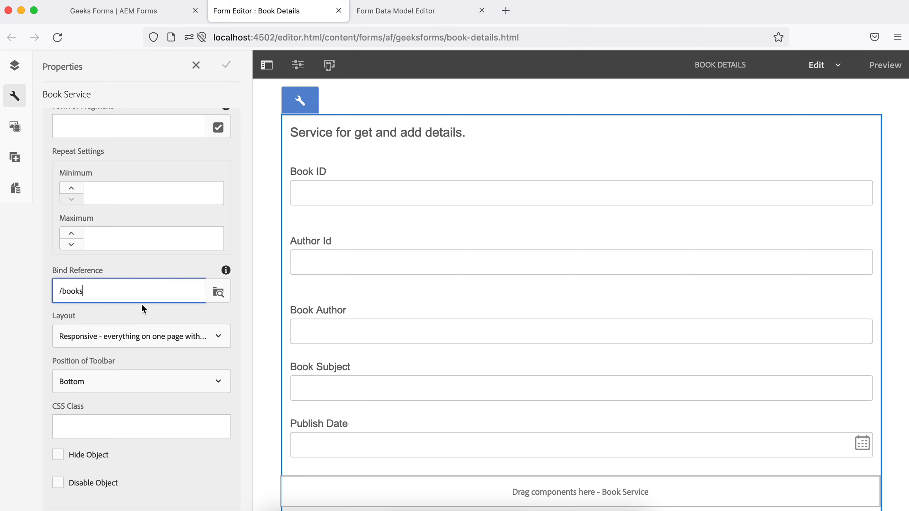
Recheck Book ID's binding, then open Book Service panel properties with Basic collapsed.
left_click(347, 169)
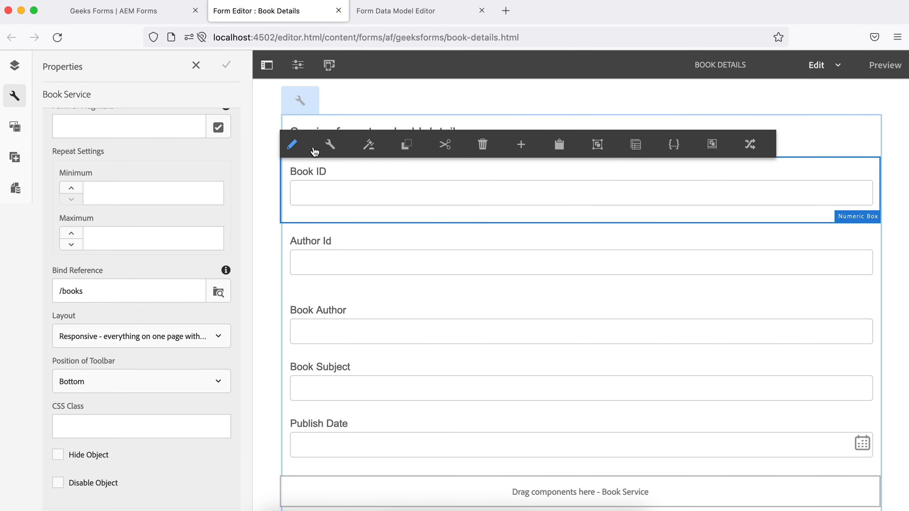
left_click(327, 143)
scroll(157, 227, "down", 2)
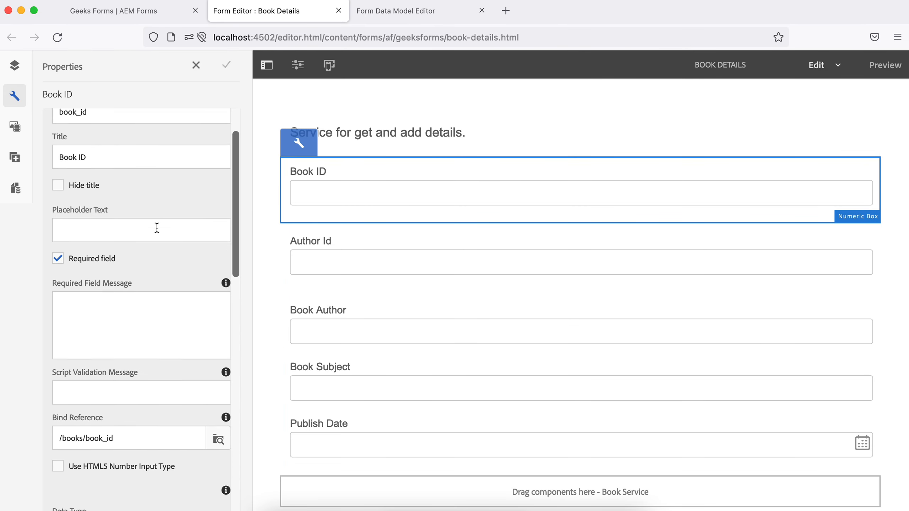
scroll(157, 228, "down", 2)
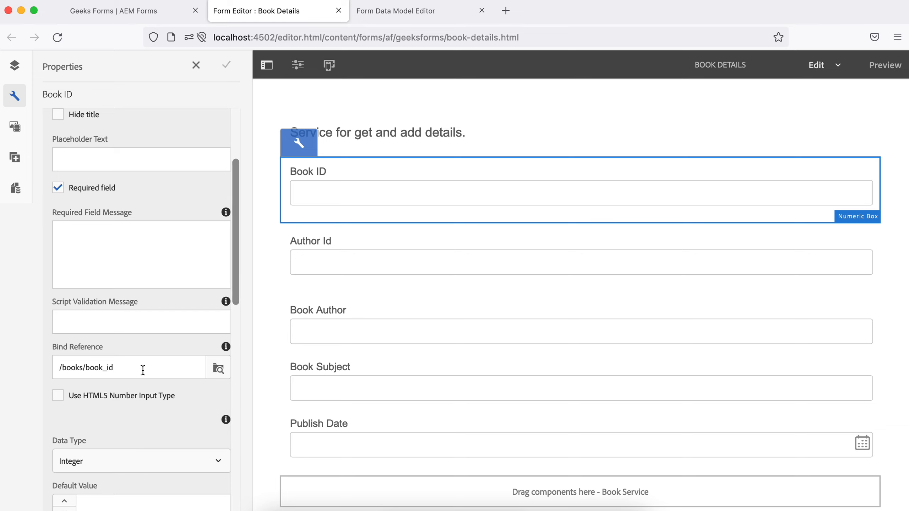
scroll(177, 188, "up", 4)
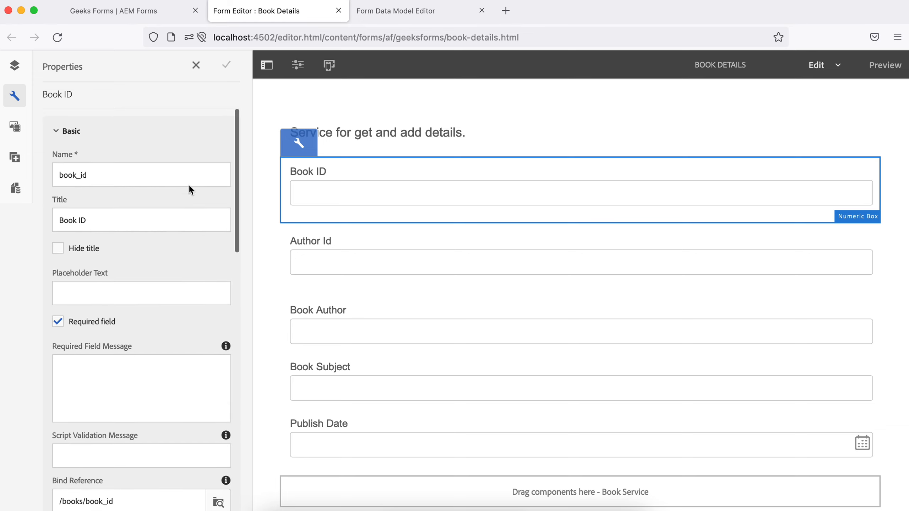
left_click(375, 126)
left_click(291, 104)
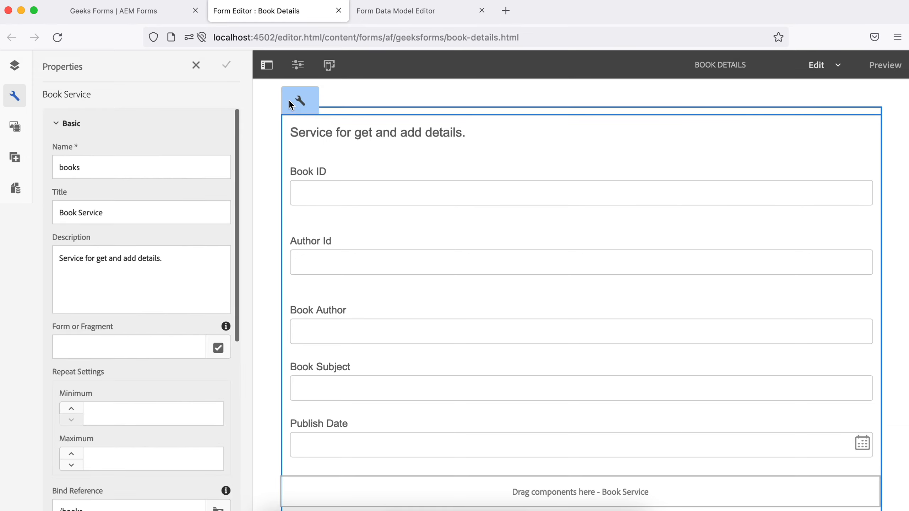
left_click(55, 125)
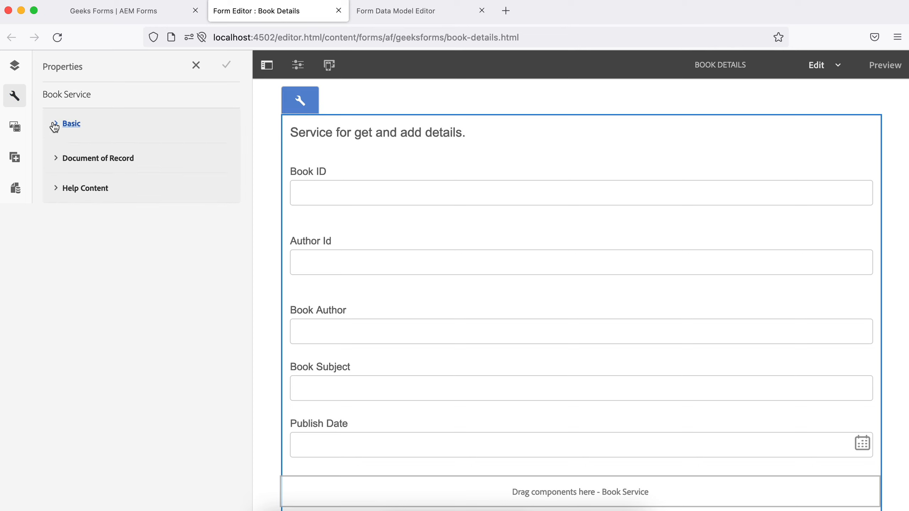
Set the form container's Submit Action to Submit using Form Data Model.
left_click(362, 105)
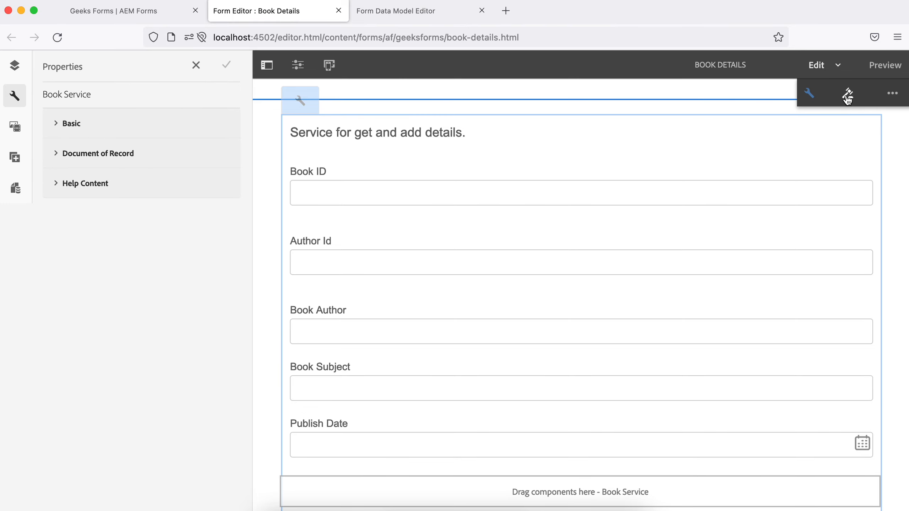
left_click(809, 94)
scroll(199, 344, "down", 6)
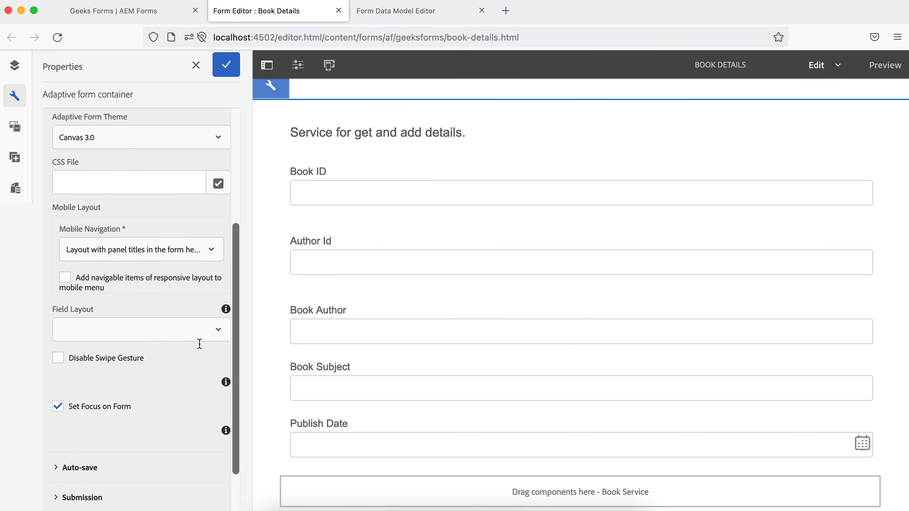
left_click(57, 443)
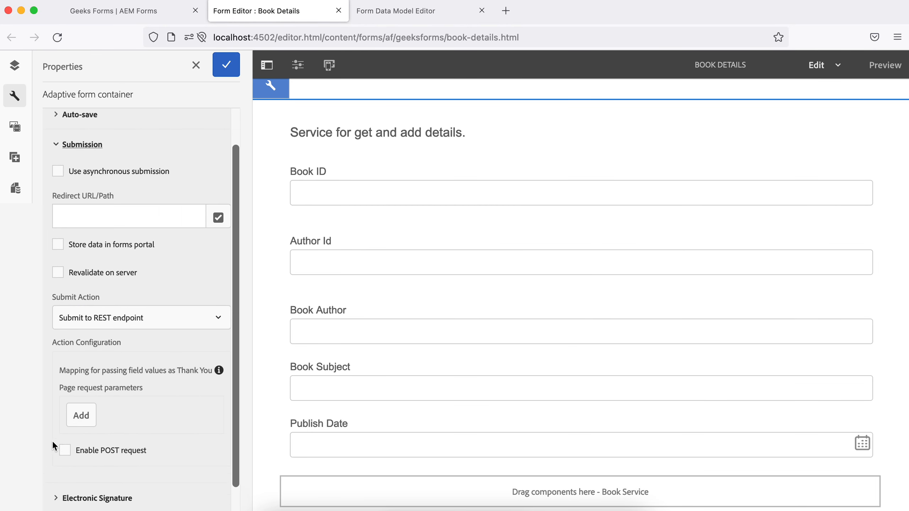
scroll(55, 461, "down", 2)
left_click(180, 290)
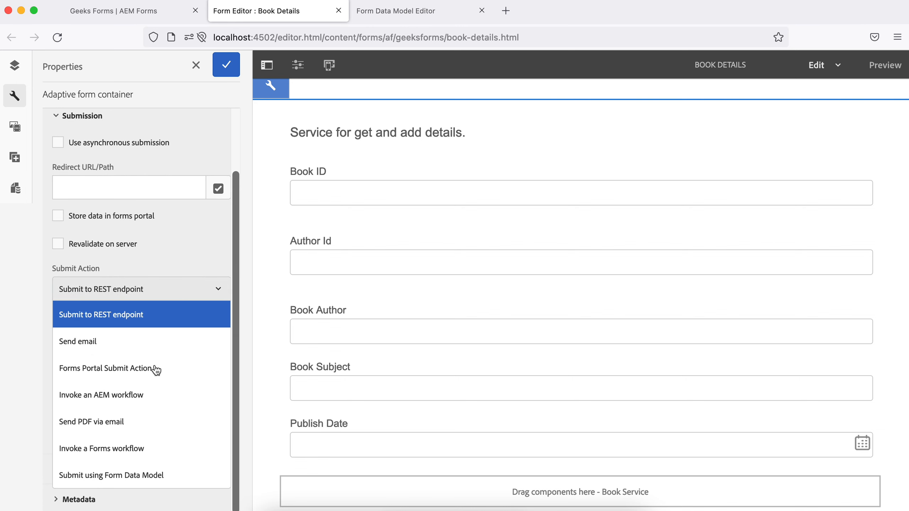
scroll(114, 479, "up", 1)
left_click(114, 500)
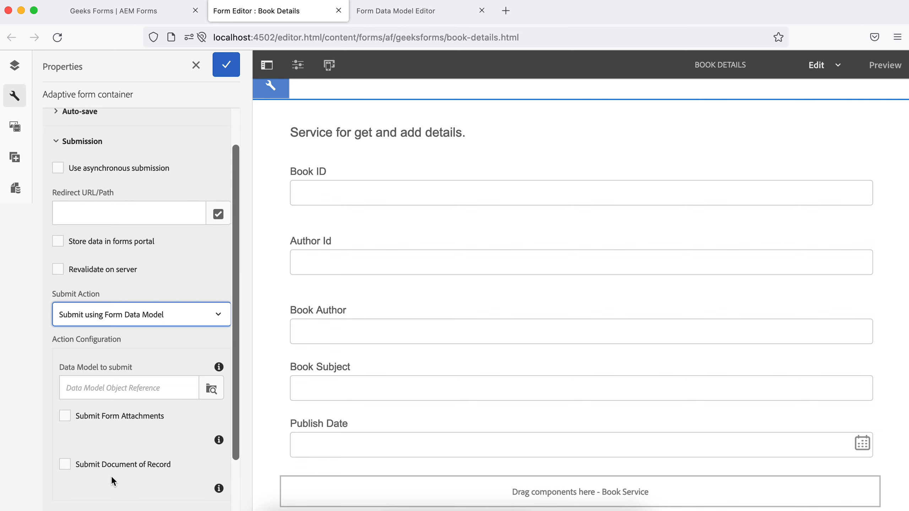
Choose Book Service (/books) as the data model to submit and save the properties.
scroll(163, 393, "down", 2)
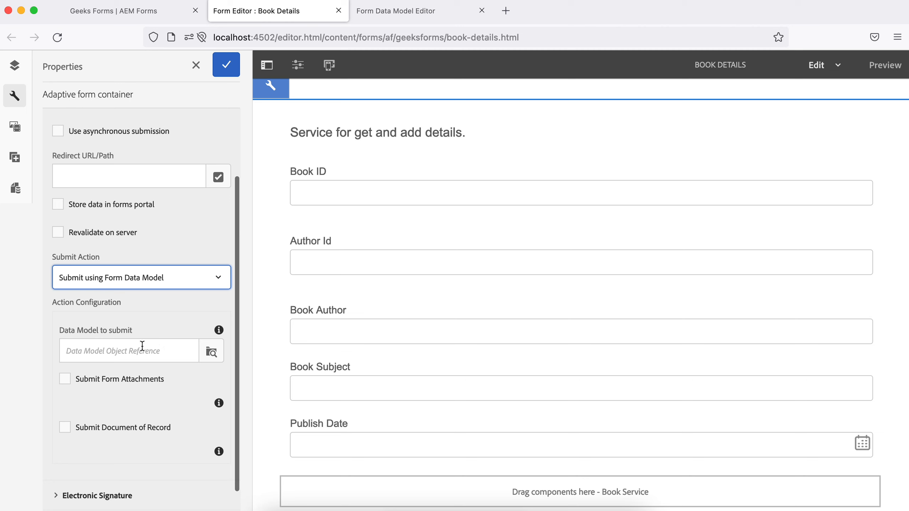
left_click(212, 352)
left_click(87, 176)
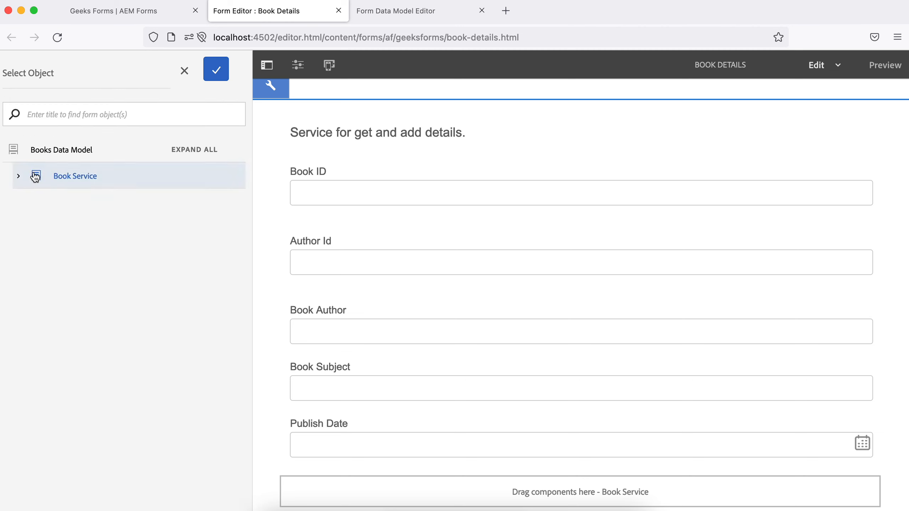
left_click(215, 69)
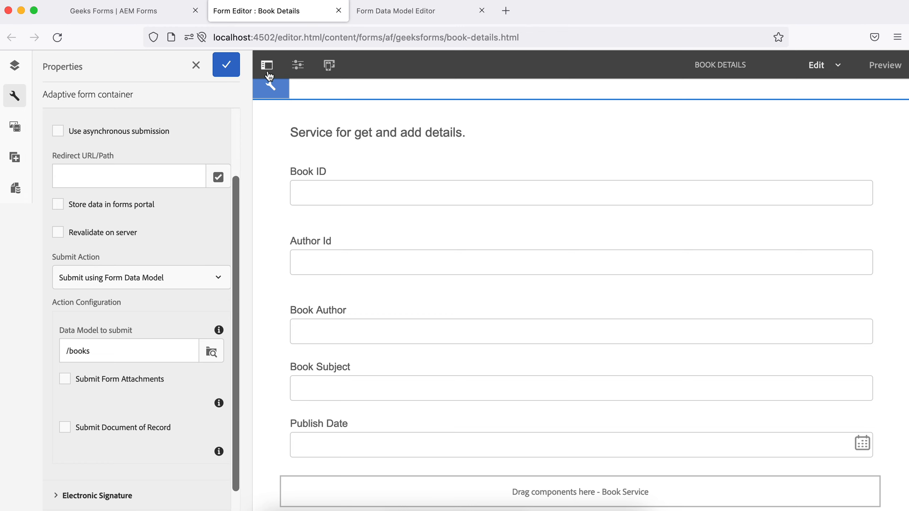
left_click(222, 62)
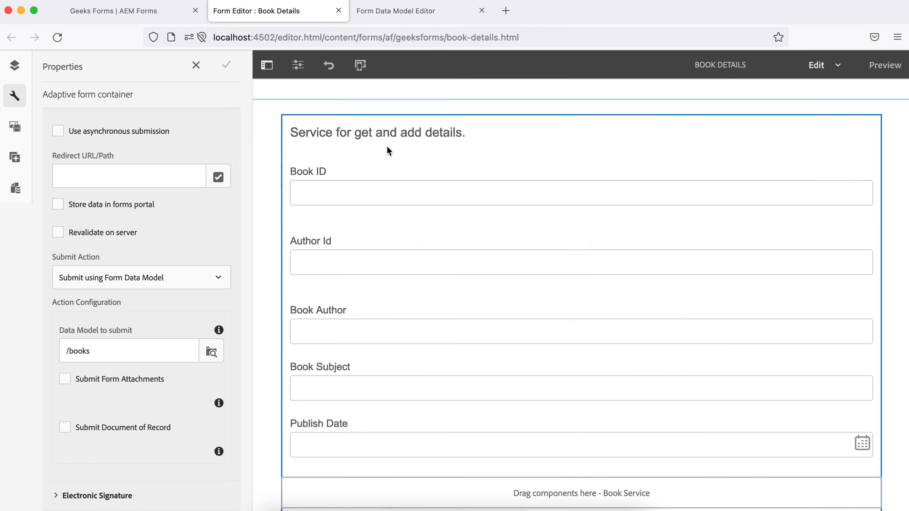
Submit the form with Book ID 16, Author Id 11, Geeks, CMS, 07/06/2022.
scroll(340, 301, "down", 5)
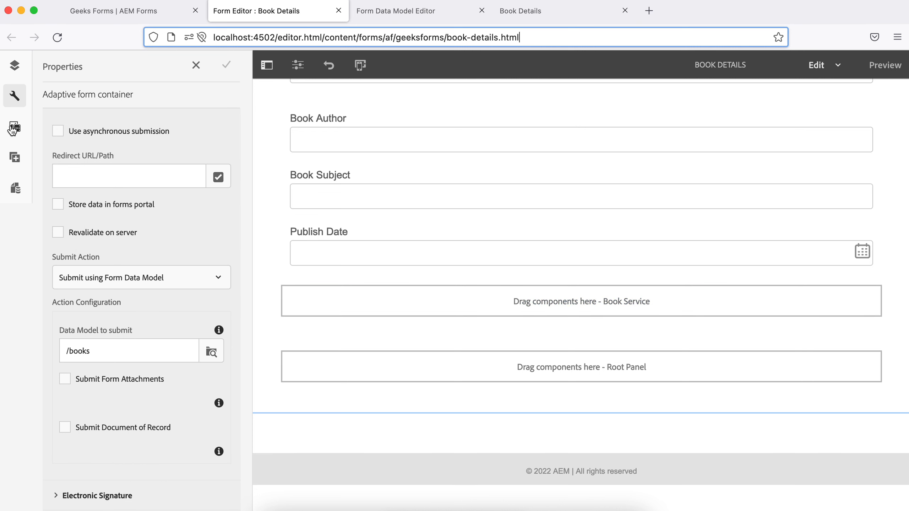
left_click(14, 157)
type("te")
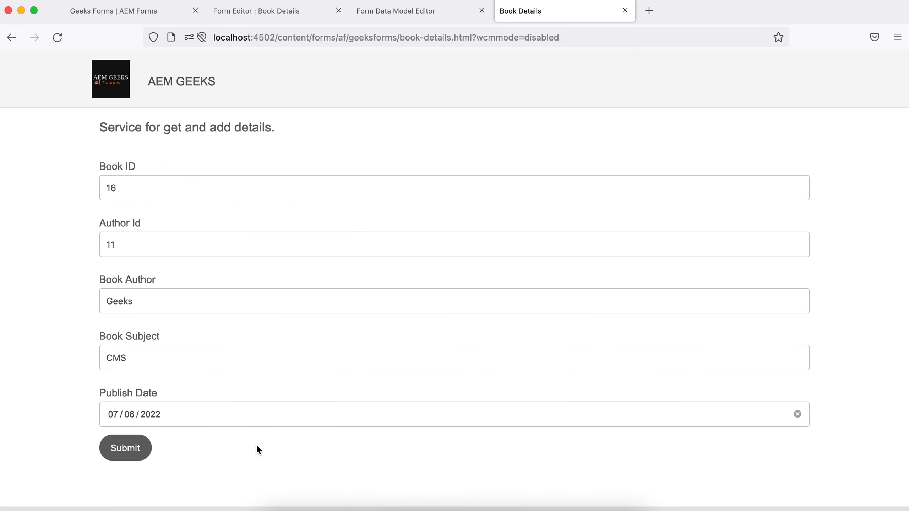
left_click(123, 449)
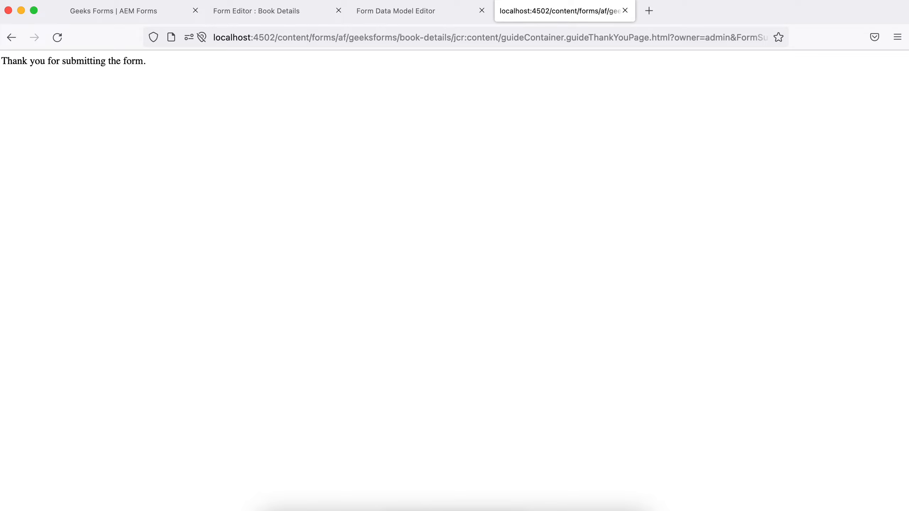
Launch MySQL Workbench from Spotlight search.
key("super+space")
type("W")
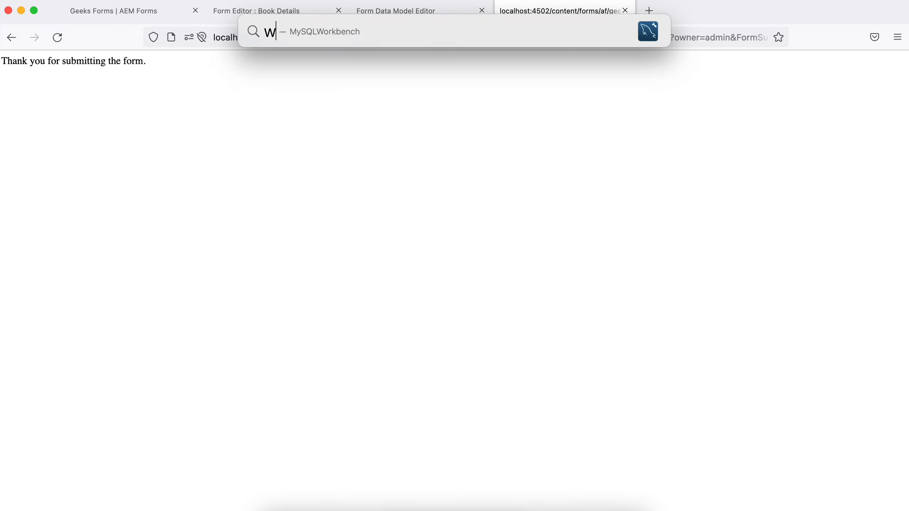
type("or")
key("Return")
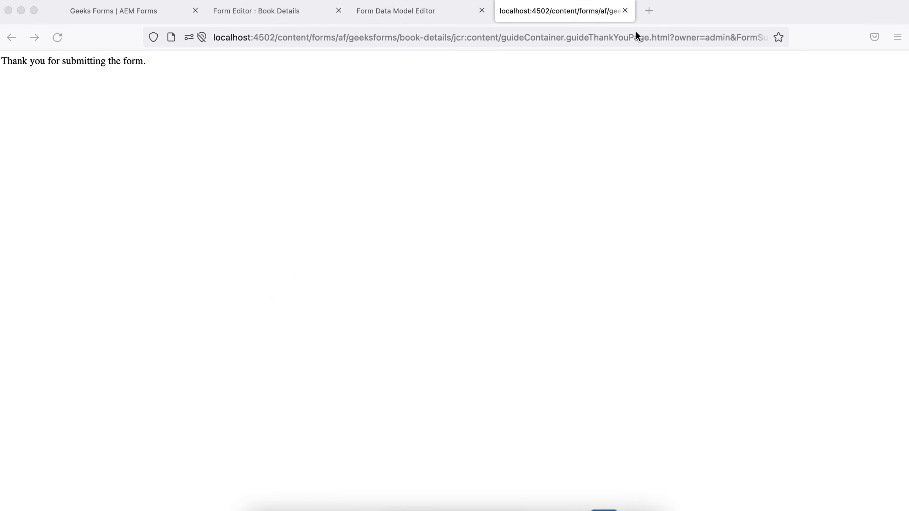
Connect to Local instance 3306 and run 'use aemgeeks'.
left_click(132, 302)
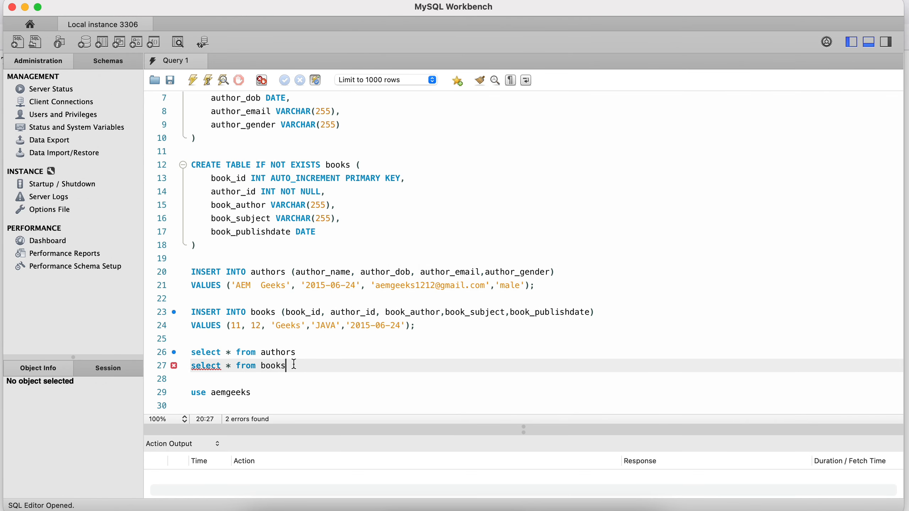
left_click_drag(258, 246, 163, 165)
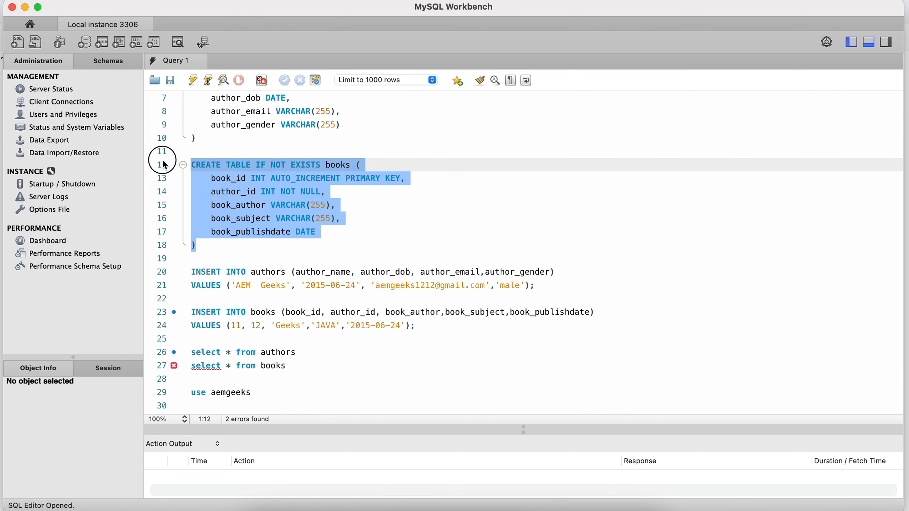
left_click(302, 366)
left_click(257, 393)
left_click_drag(257, 393, 188, 390)
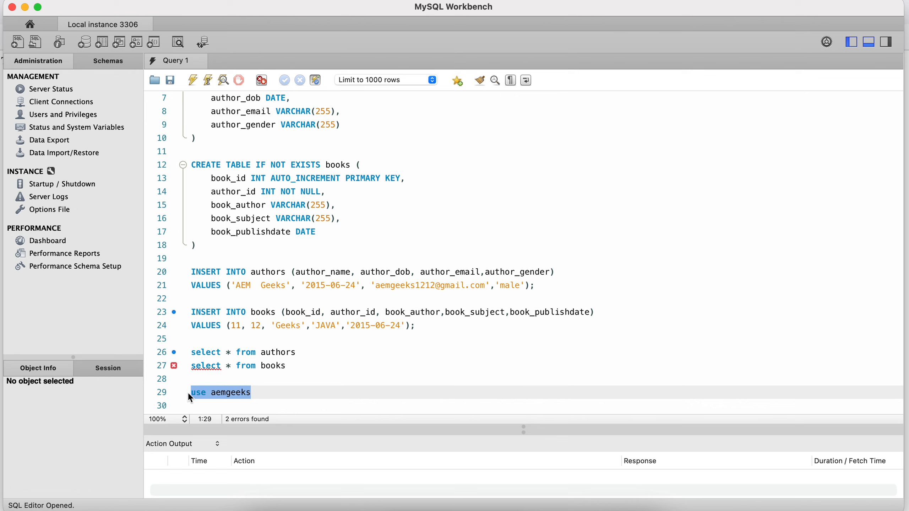
left_click(193, 81)
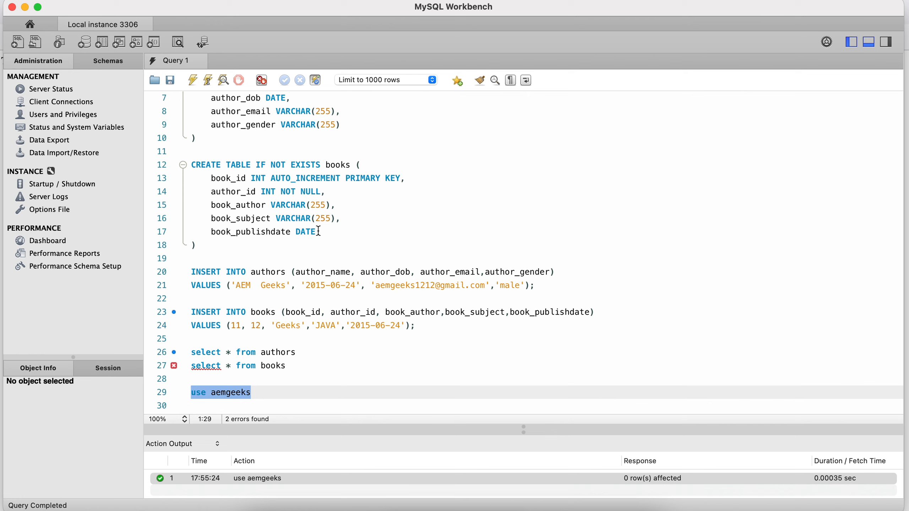
Run 'select * from books' and inspect the new row for book 16.
left_click(303, 364)
left_click_drag(288, 364, 190, 366)
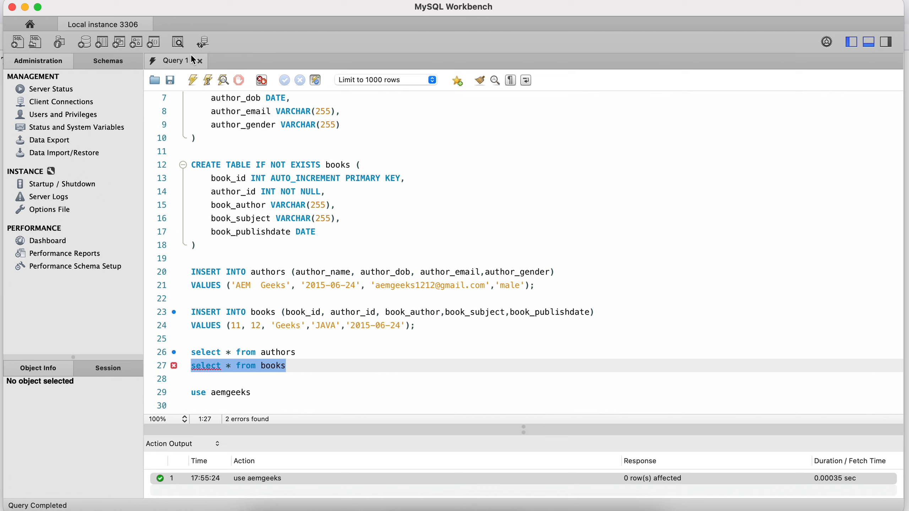
left_click(193, 73)
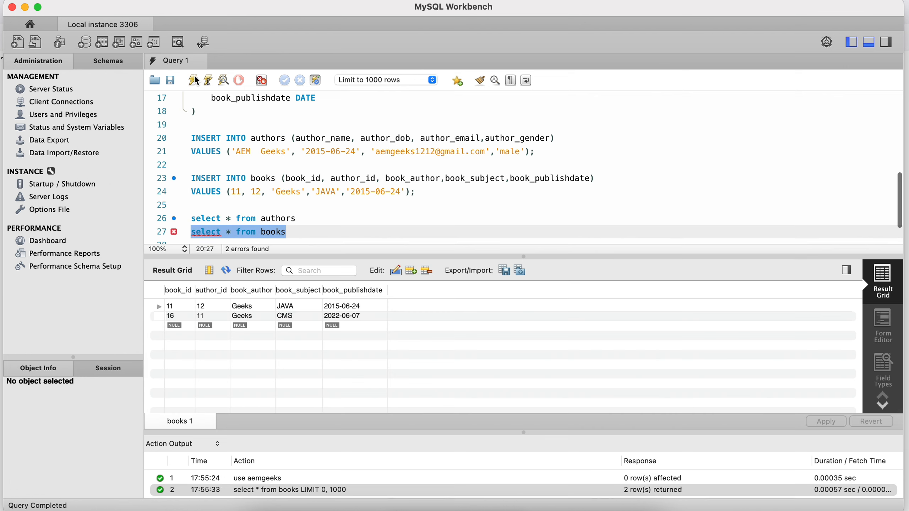
left_click(327, 307)
left_click(251, 316)
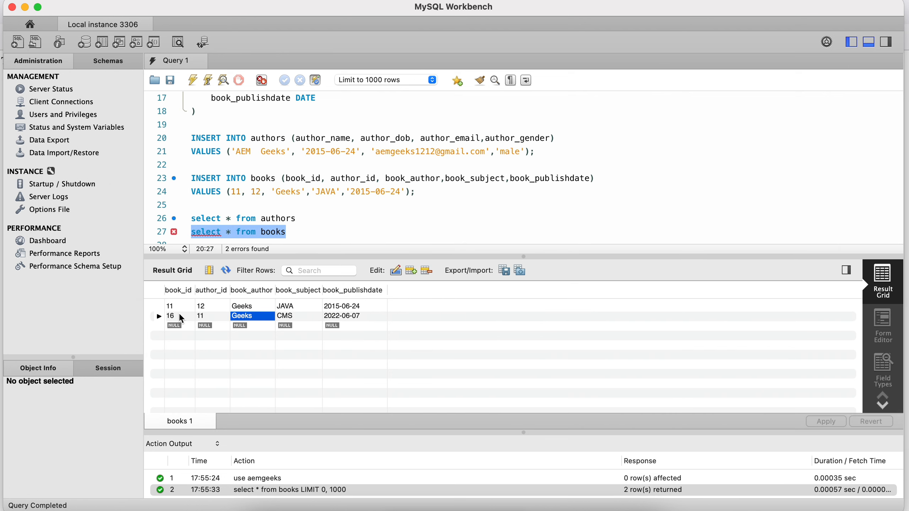